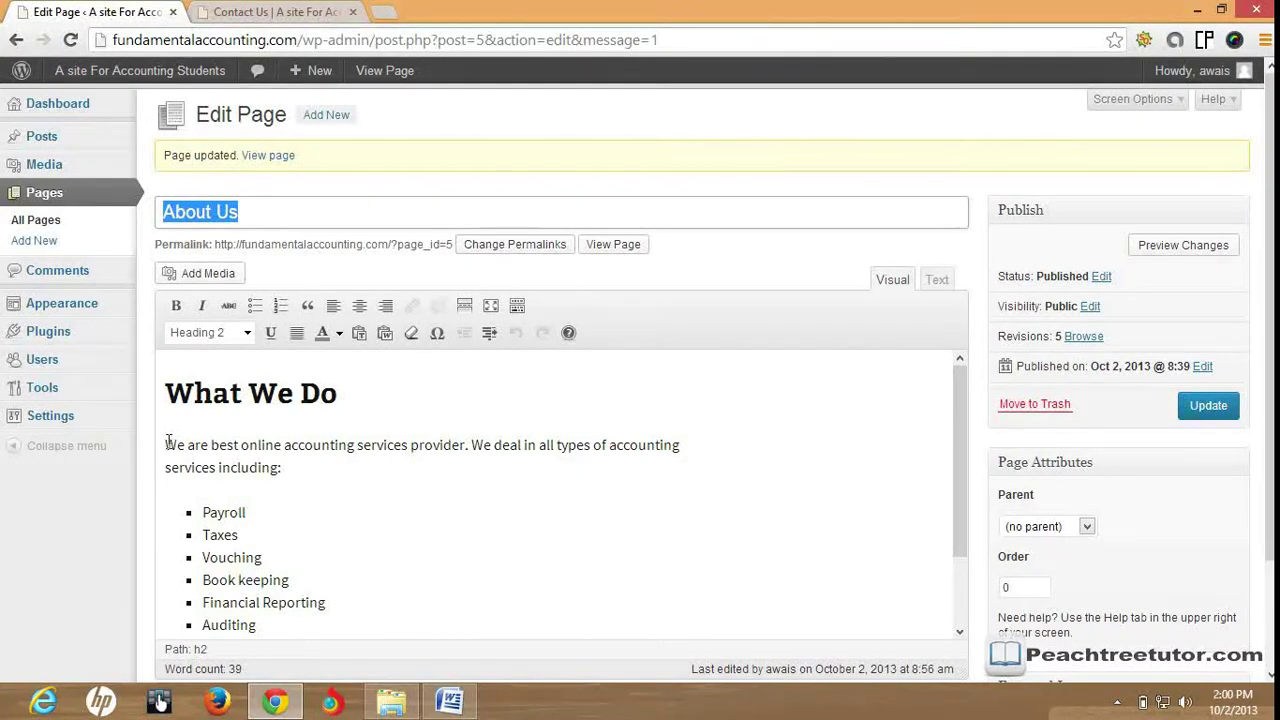
# Step: Justify the introductory paragraph below the "What We Do" heading
pyautogui.moveTo(168, 443); pyautogui.dragTo(286, 466)
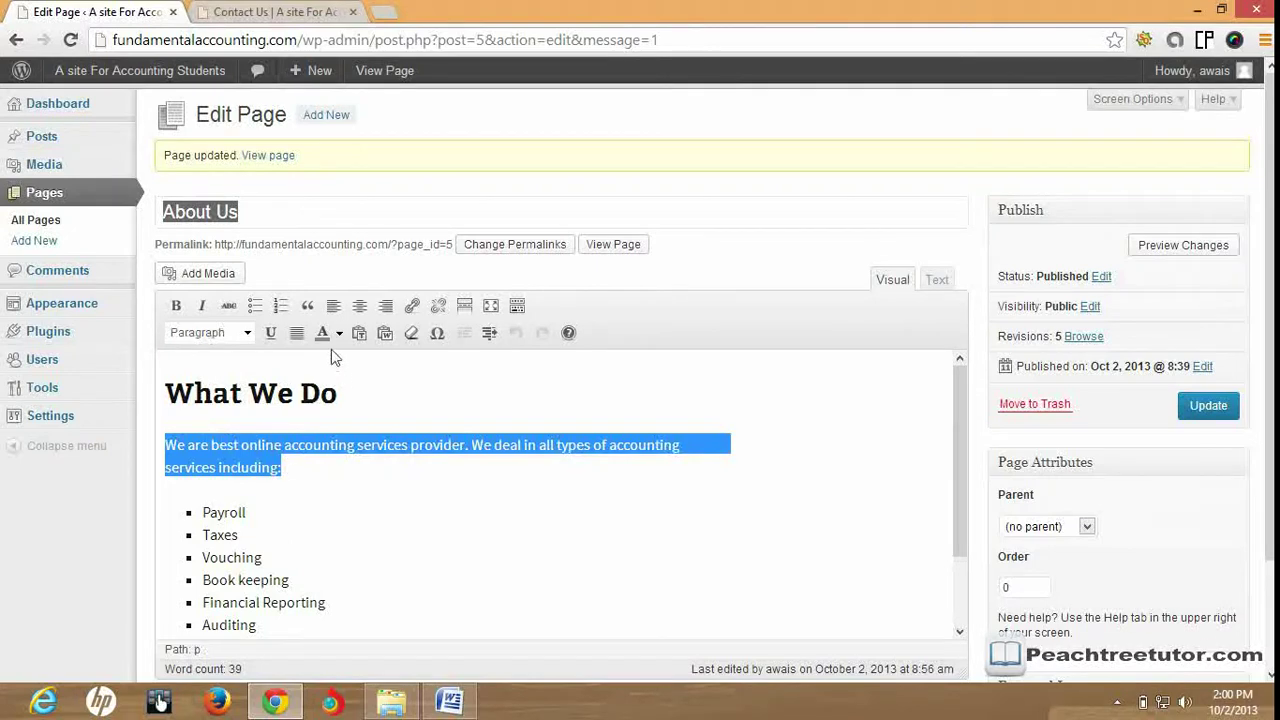
pyautogui.click(333, 306)
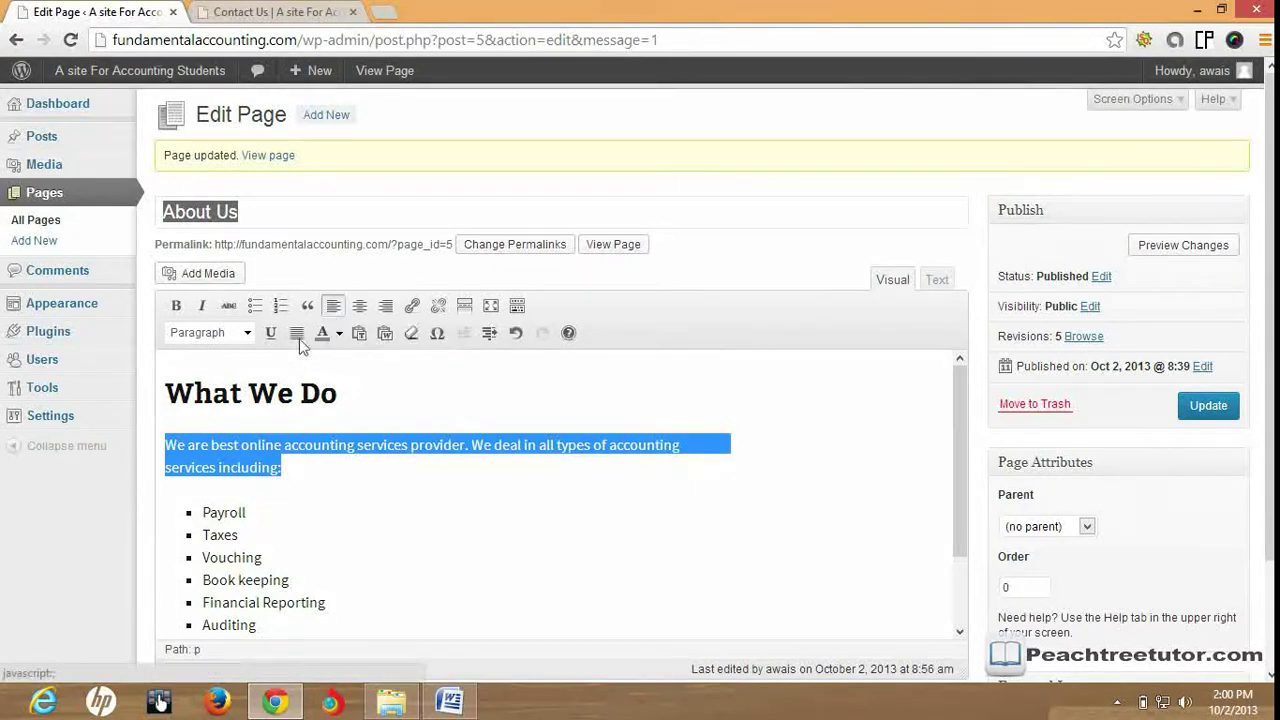
pyautogui.click(296, 333)
pyautogui.click(507, 484)
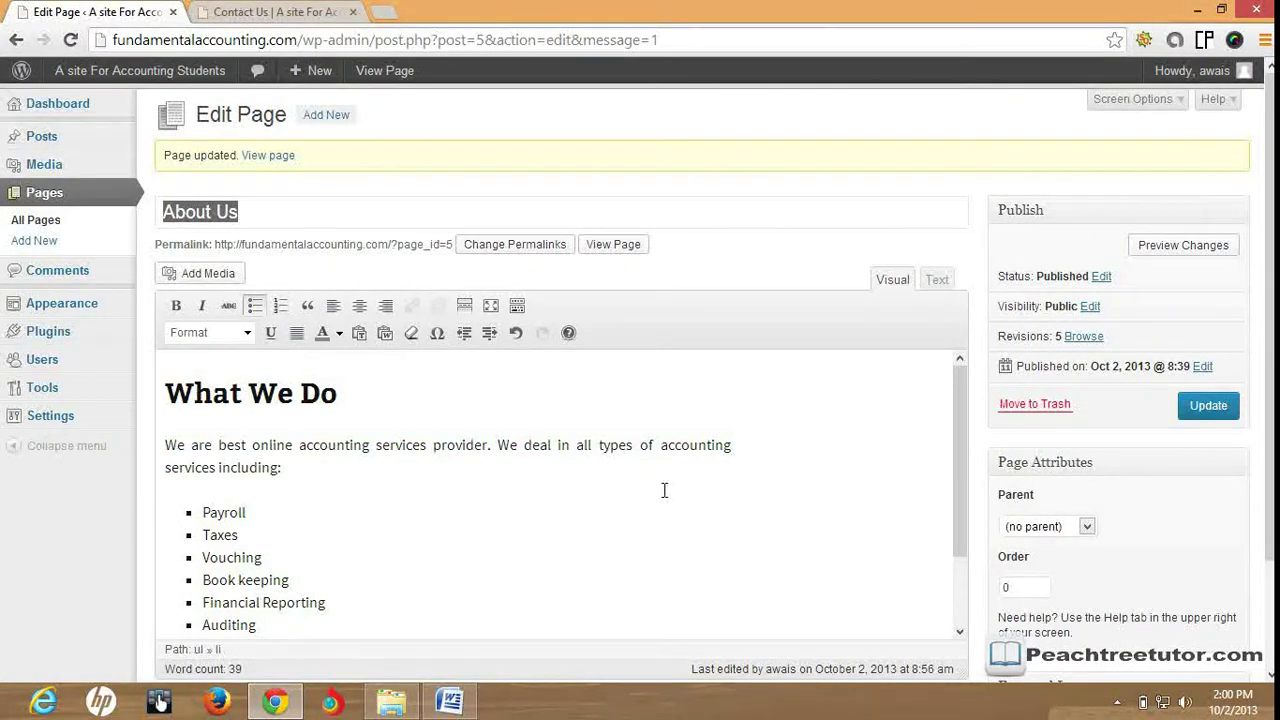
# Step: Upload the portrait photo from the desktop's Project Files folder, with the insertion point after "all types of accounting" in the introductory paragraph
pyautogui.click(733, 446)
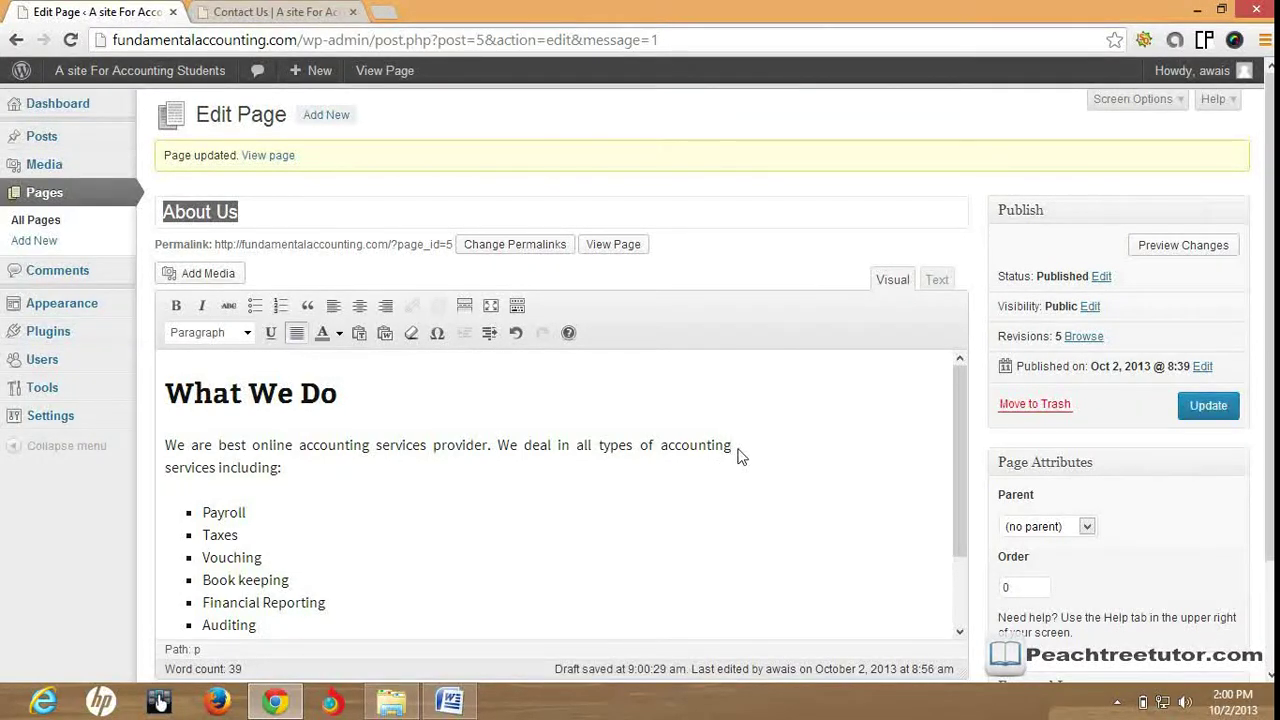
pyautogui.click(207, 283)
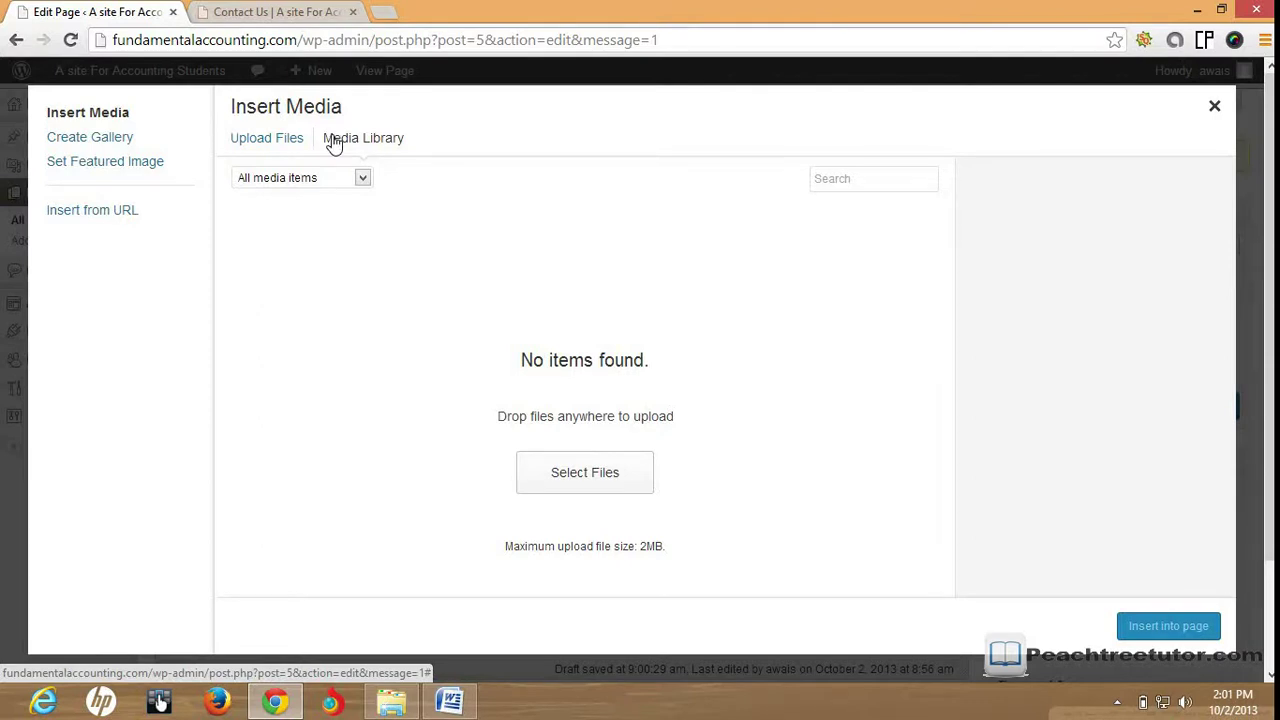
pyautogui.click(280, 144)
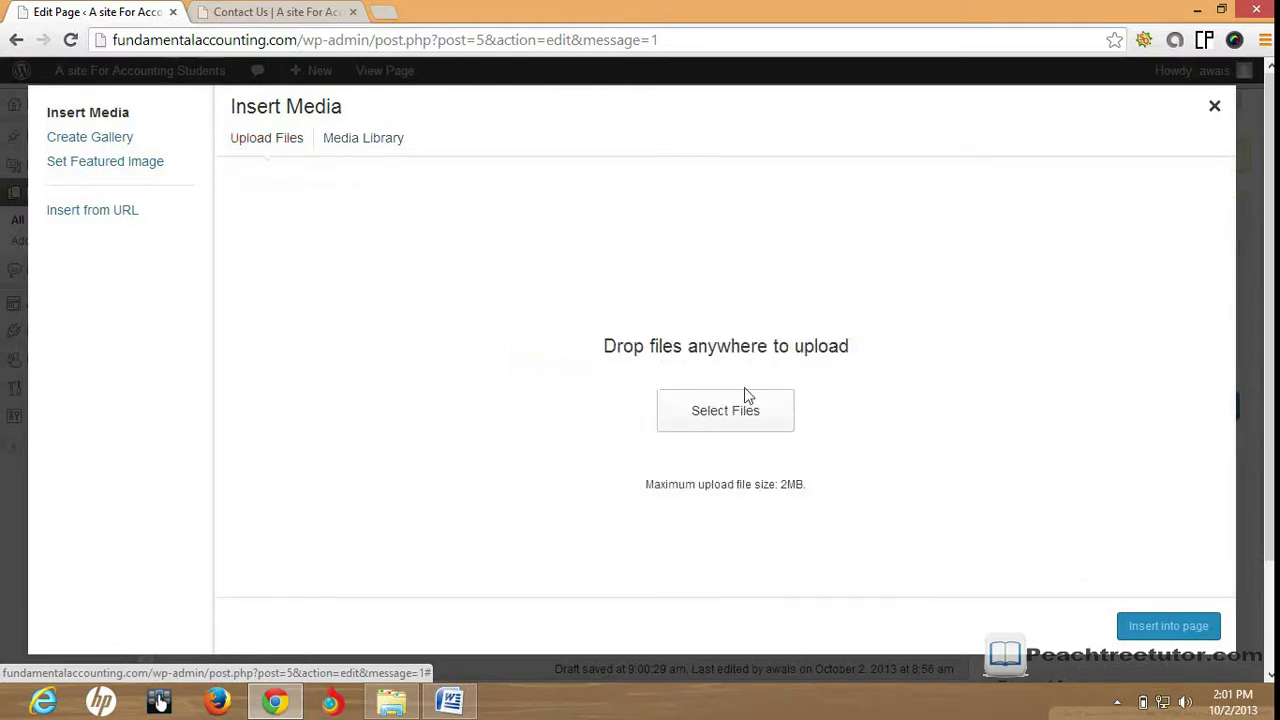
pyautogui.click(717, 426)
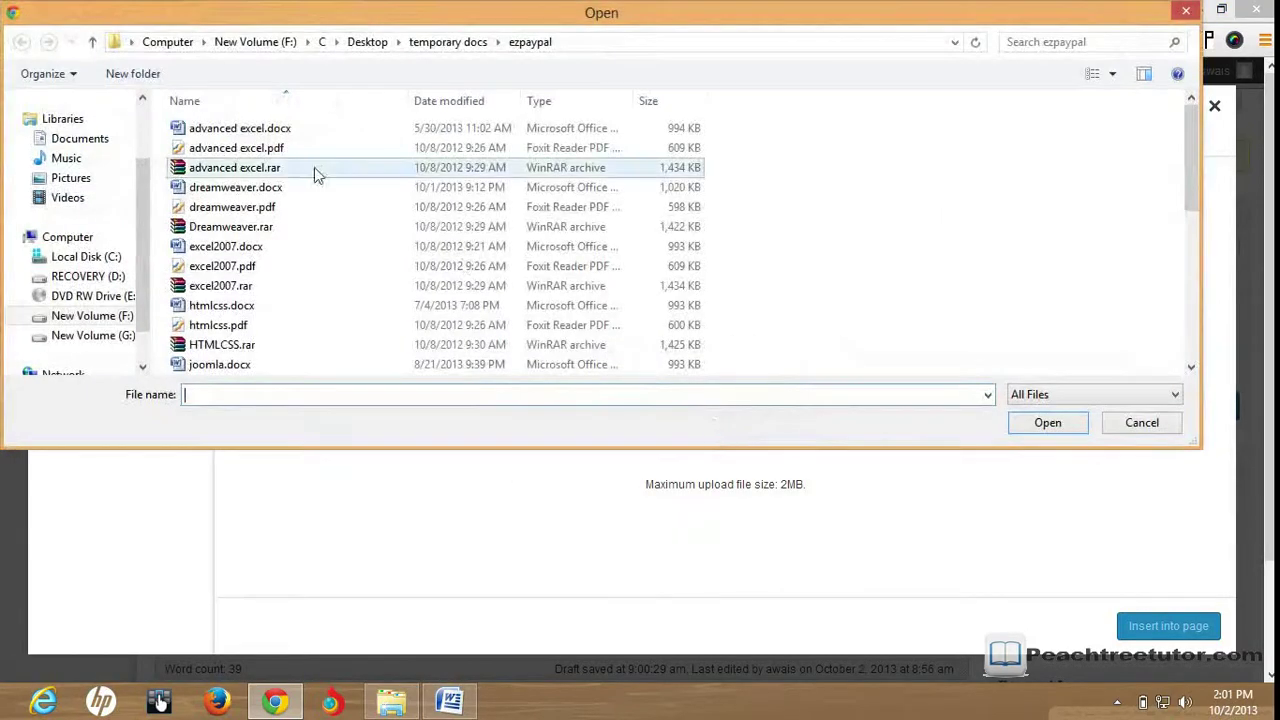
pyautogui.moveTo(137, 192); pyautogui.dragTo(138, 124)
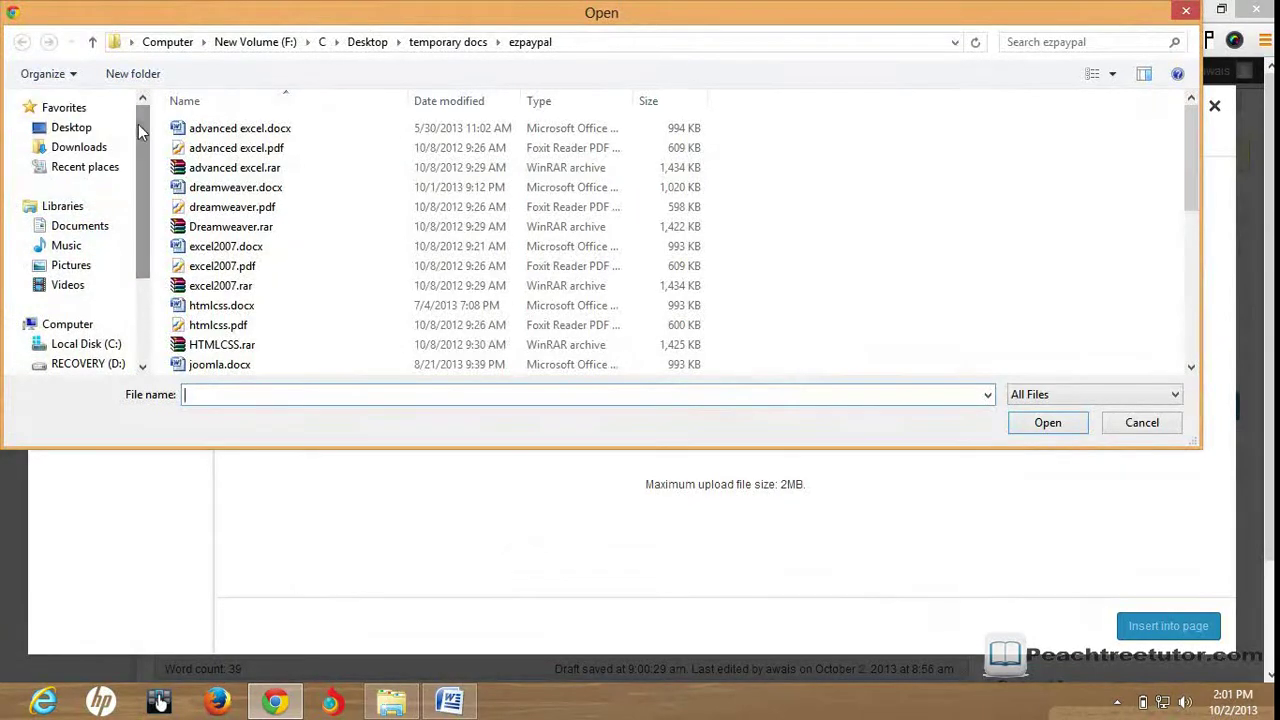
pyautogui.click(92, 129)
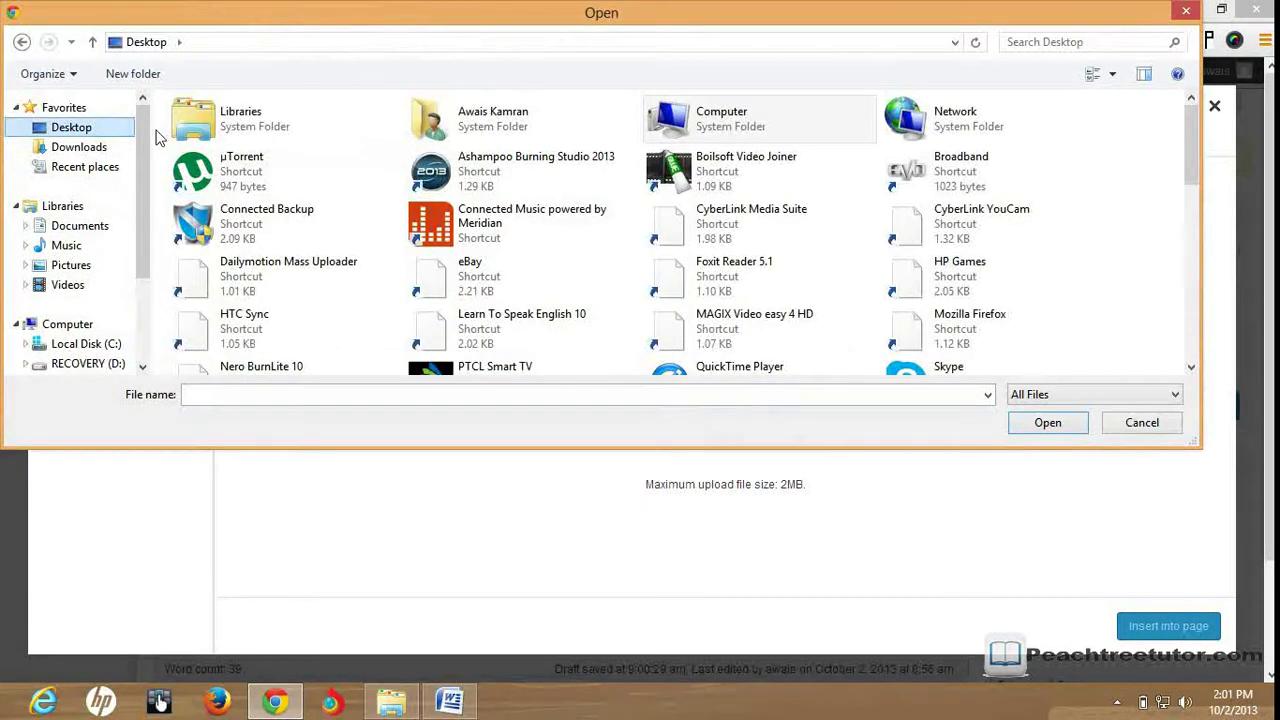
pyautogui.scroll(-3, 334, 166)
pyautogui.click(440, 112)
pyautogui.press('p')
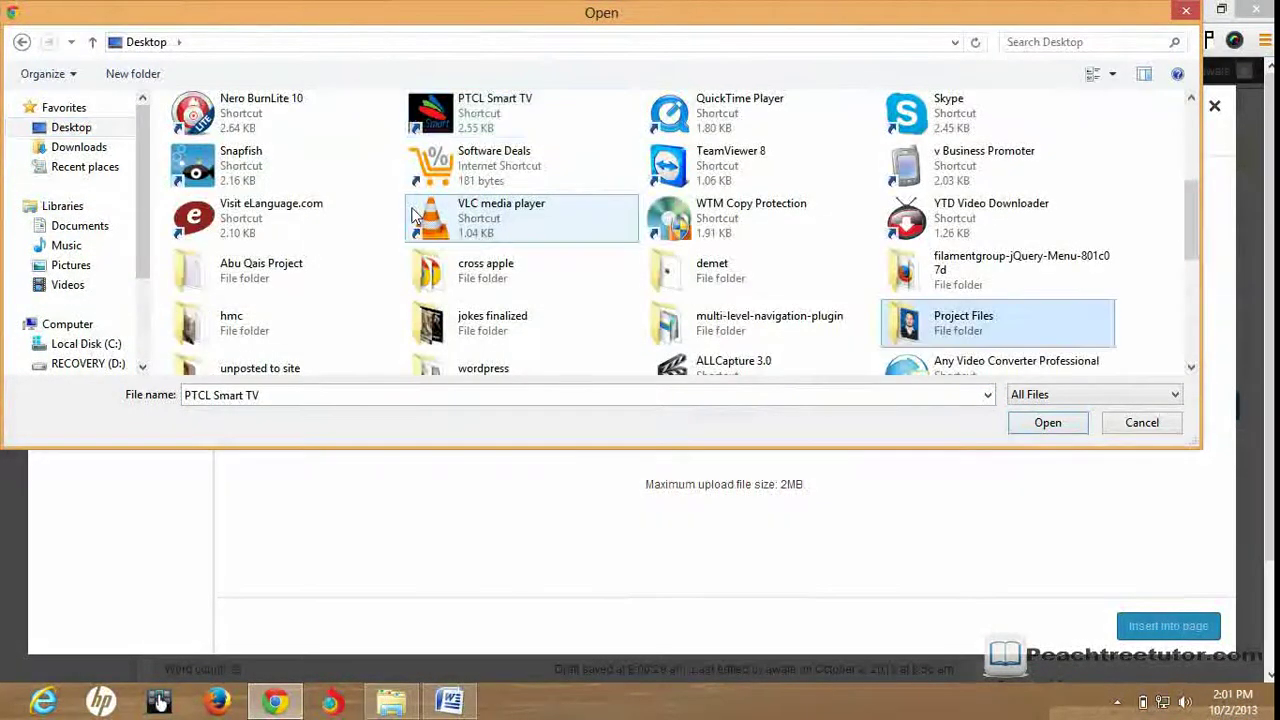
pyautogui.doubleClick(935, 335)
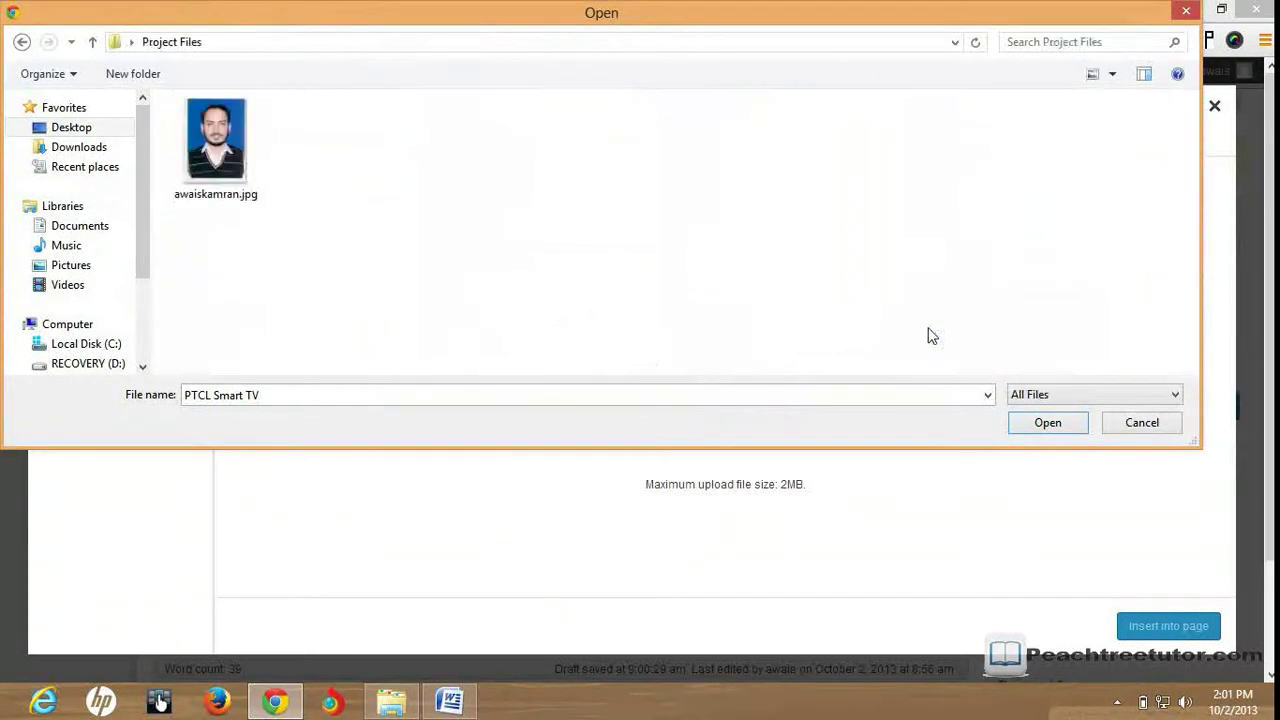
pyautogui.doubleClick(221, 160)
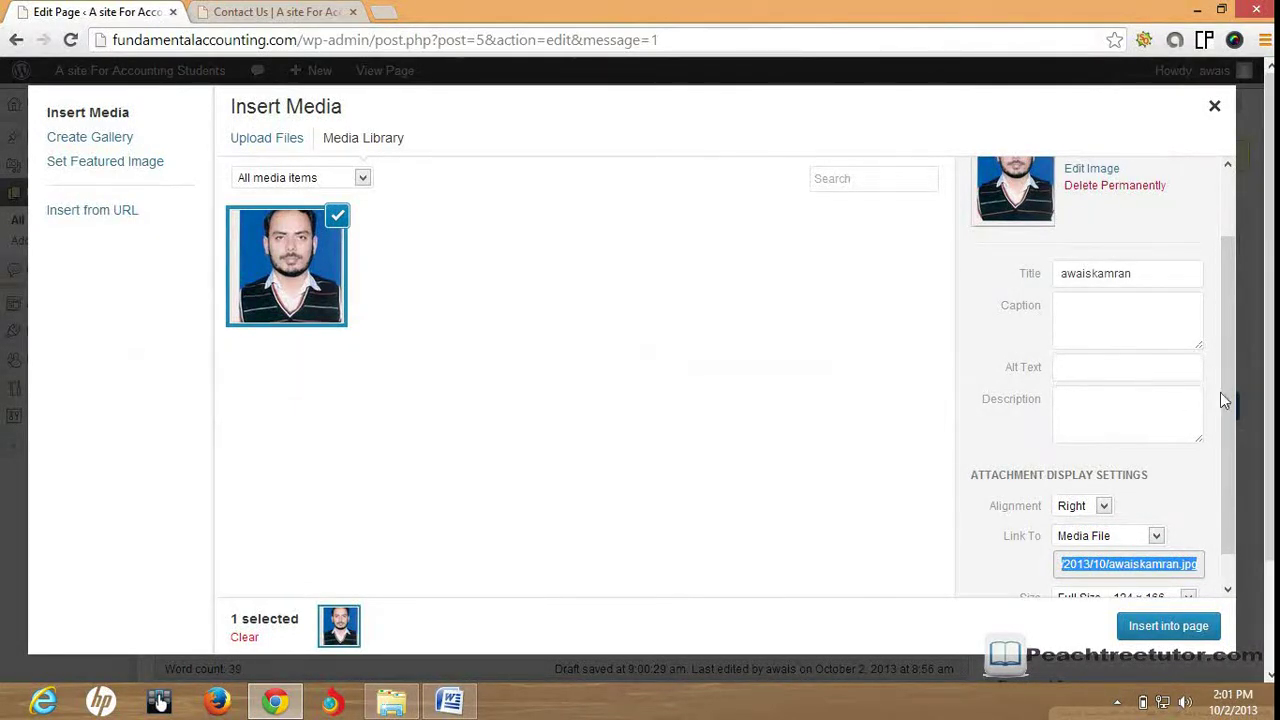
# Step: Give the uploaded photo the title "My Picture", caption "My Latest Picture" and alt text "The Image of the site owner"
pyautogui.moveTo(1226, 392); pyautogui.dragTo(1229, 322)
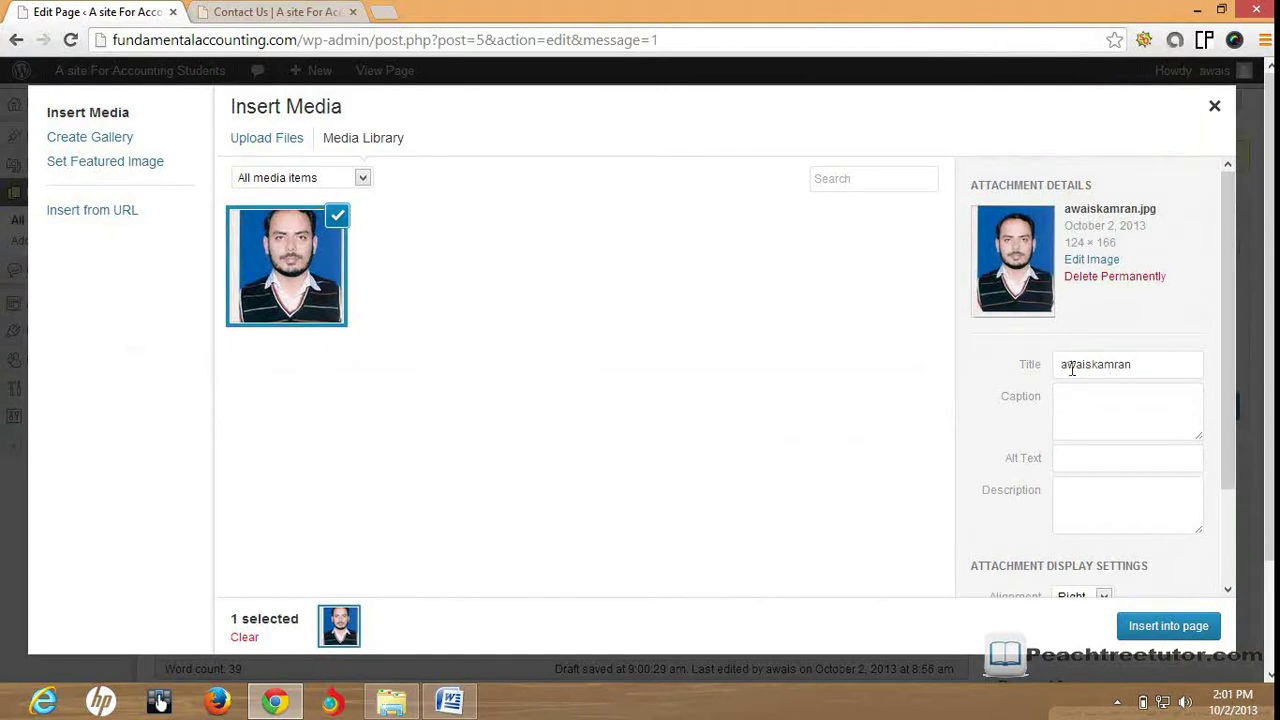
pyautogui.moveTo(1144, 365); pyautogui.dragTo(1049, 364)
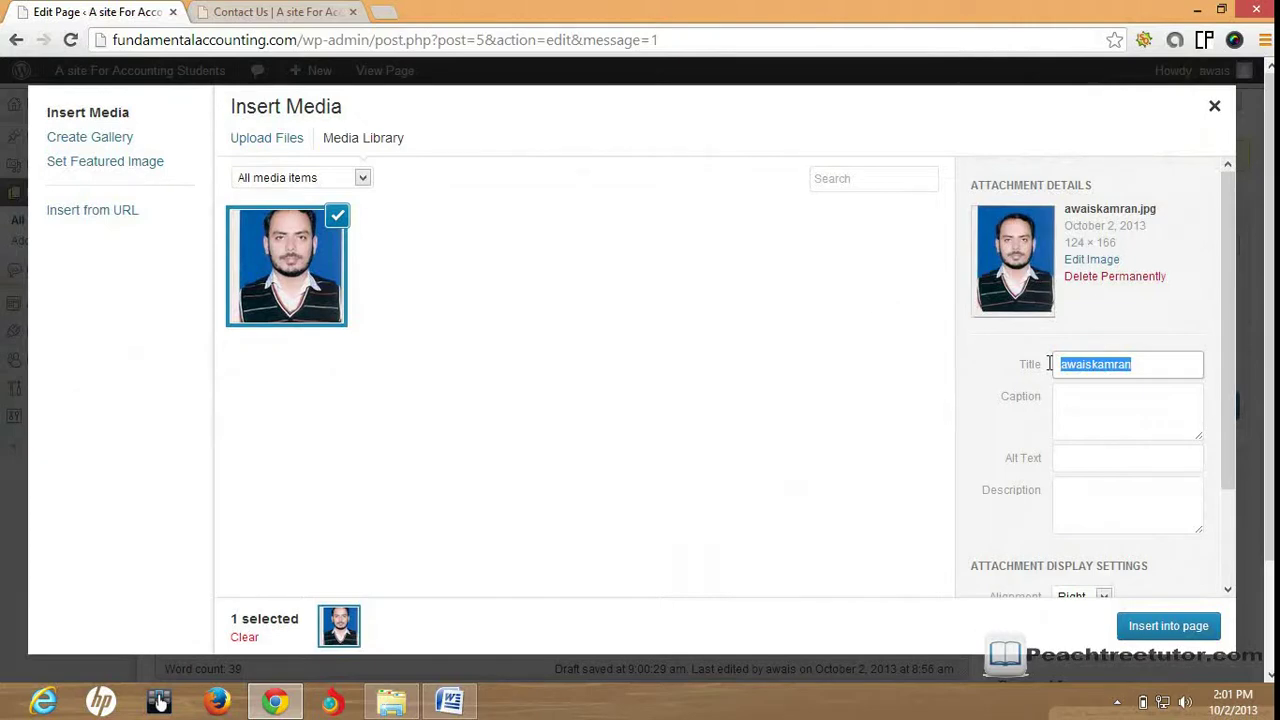
pyautogui.write('M')
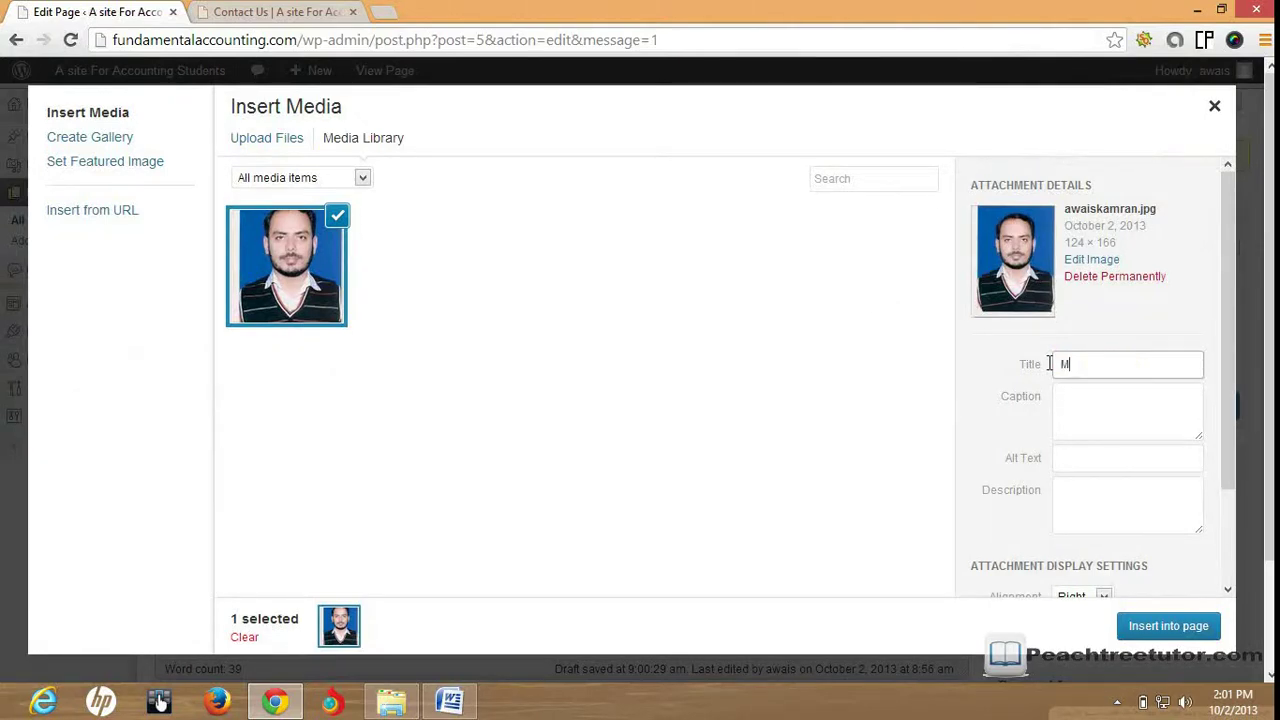
pyautogui.write('y Picture')
pyautogui.click(1094, 408)
pyautogui.write('My')
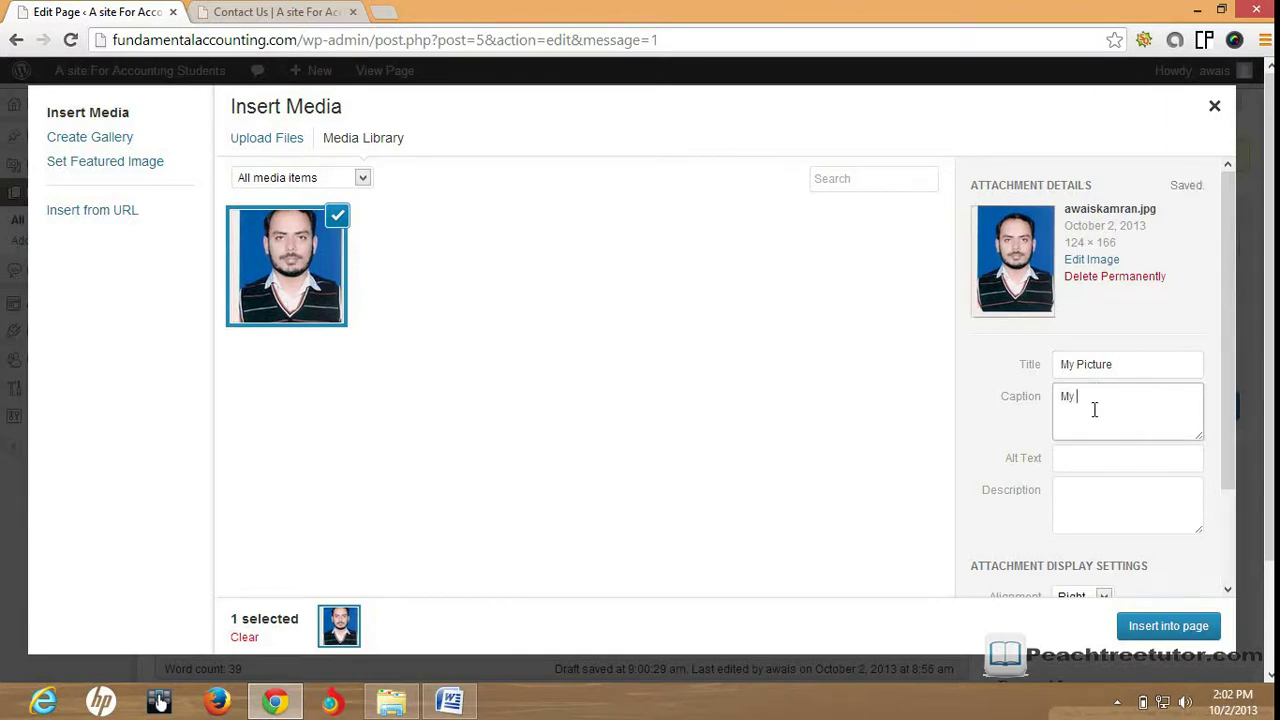
pyautogui.write(' Latest Picture')
pyautogui.click(1092, 459)
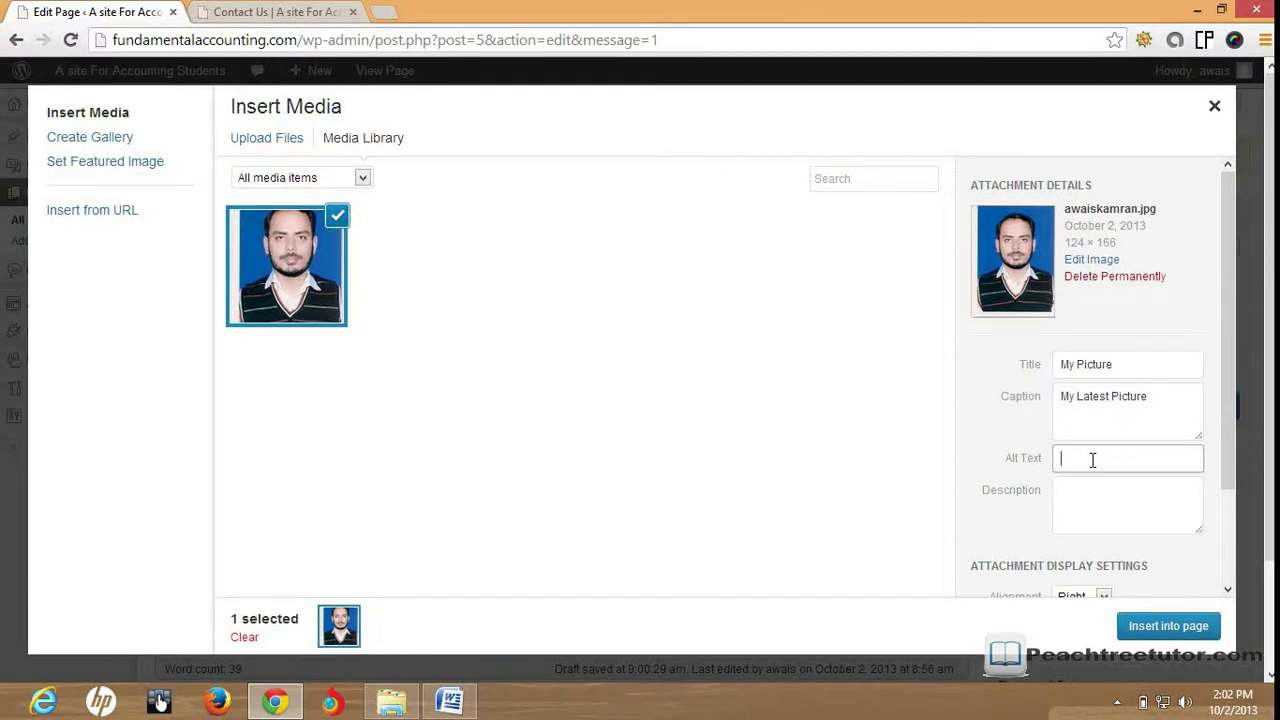
pyautogui.write('The Image of the site owner')
# Step: Insert the photo into the page with Right alignment, link None and Full Size – 124 × 166
pyautogui.moveTo(1230, 428); pyautogui.dragTo(1237, 558)
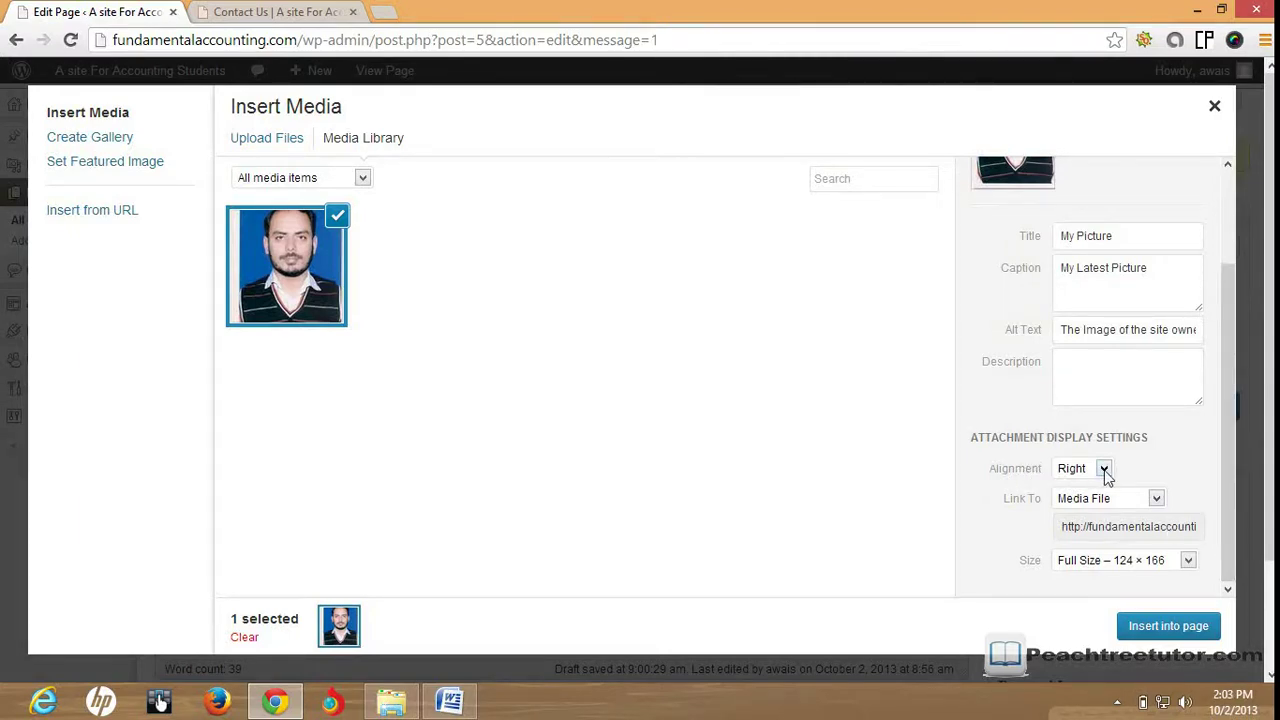
pyautogui.click(1104, 470)
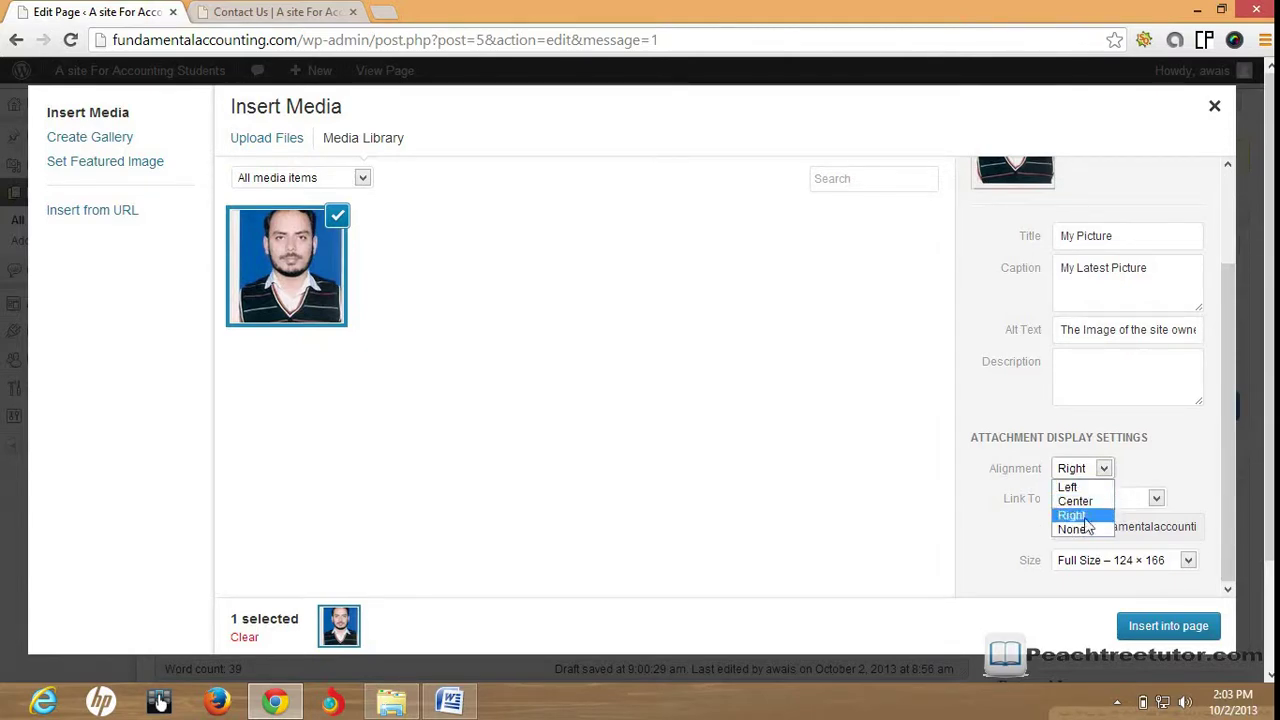
pyautogui.click(1086, 518)
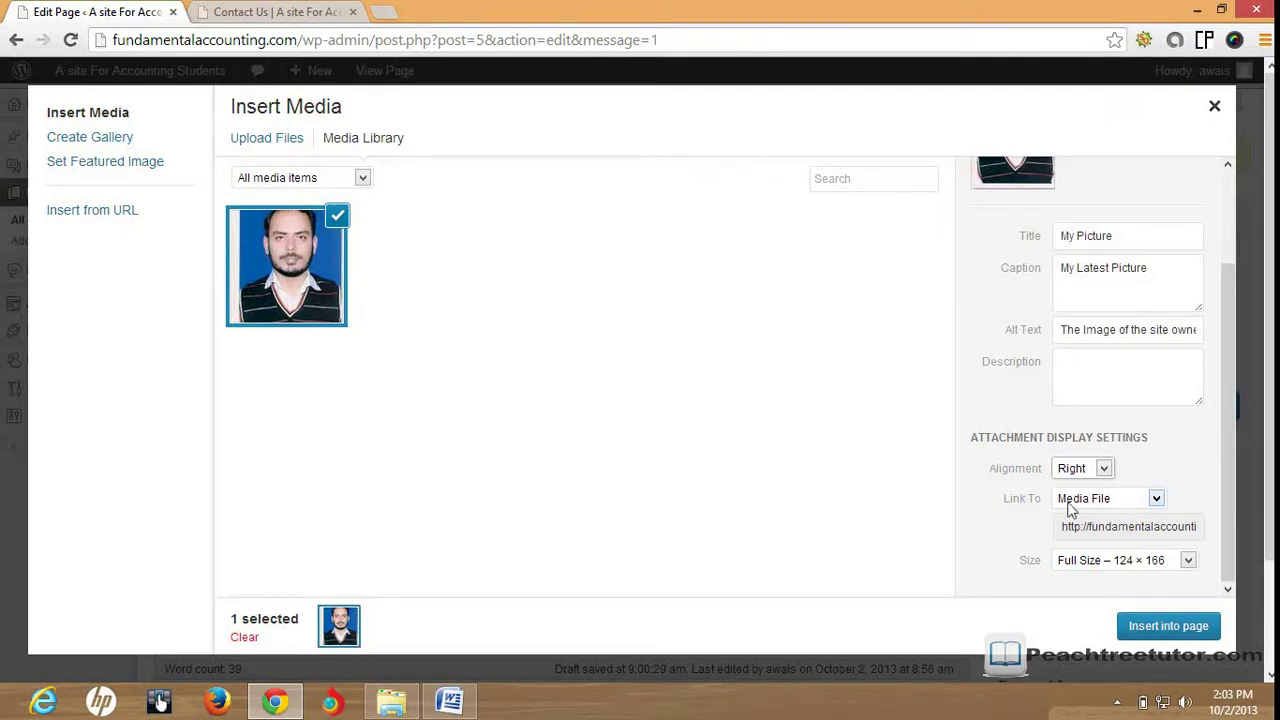
pyautogui.click(1155, 499)
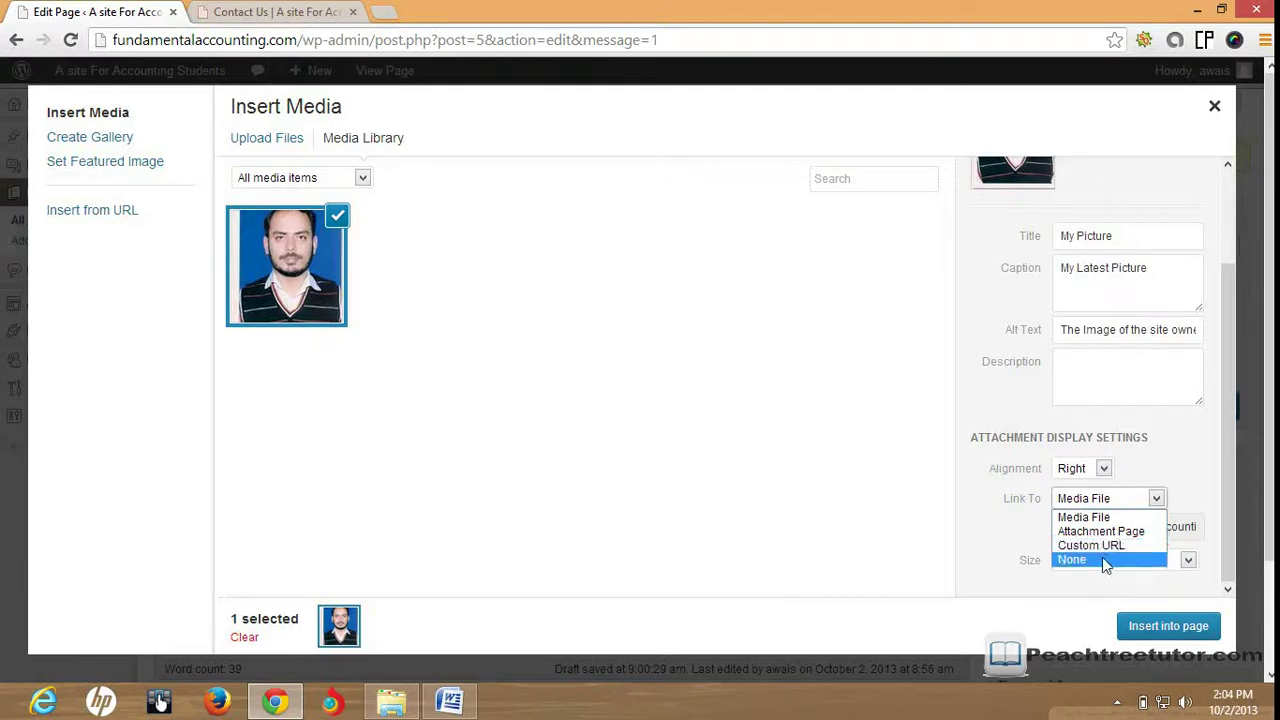
pyautogui.click(1105, 560)
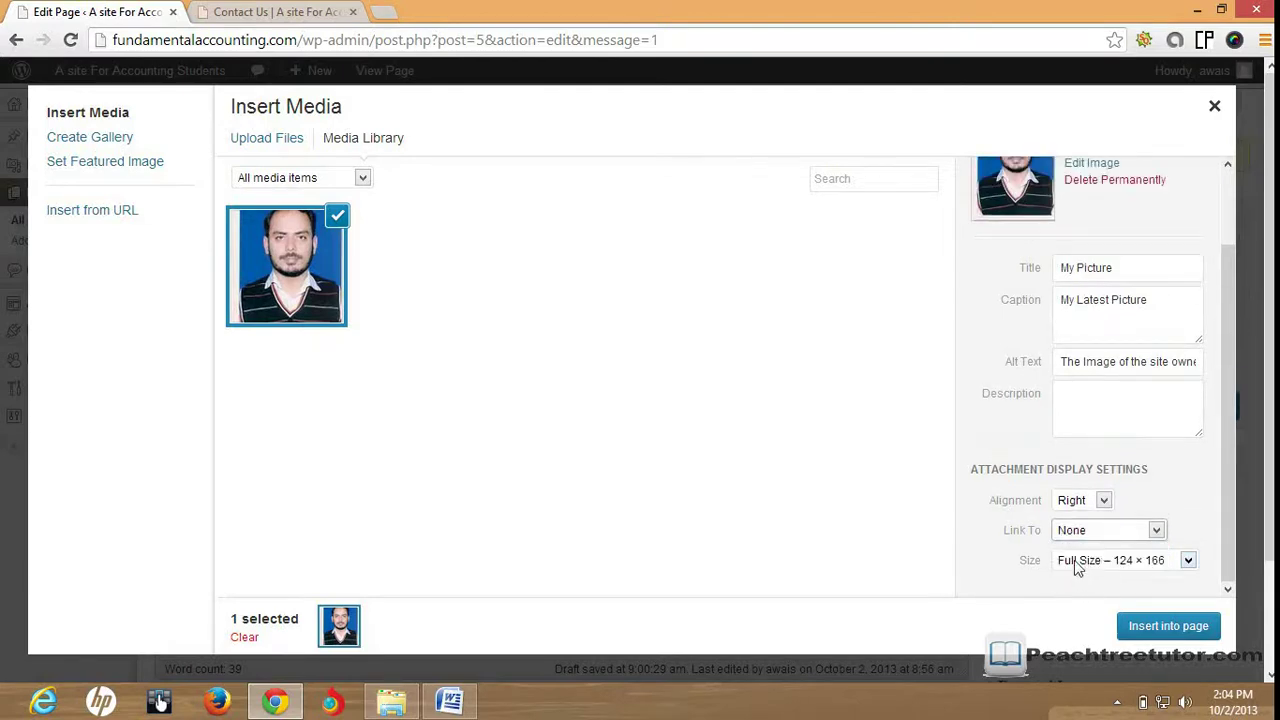
pyautogui.click(1186, 563)
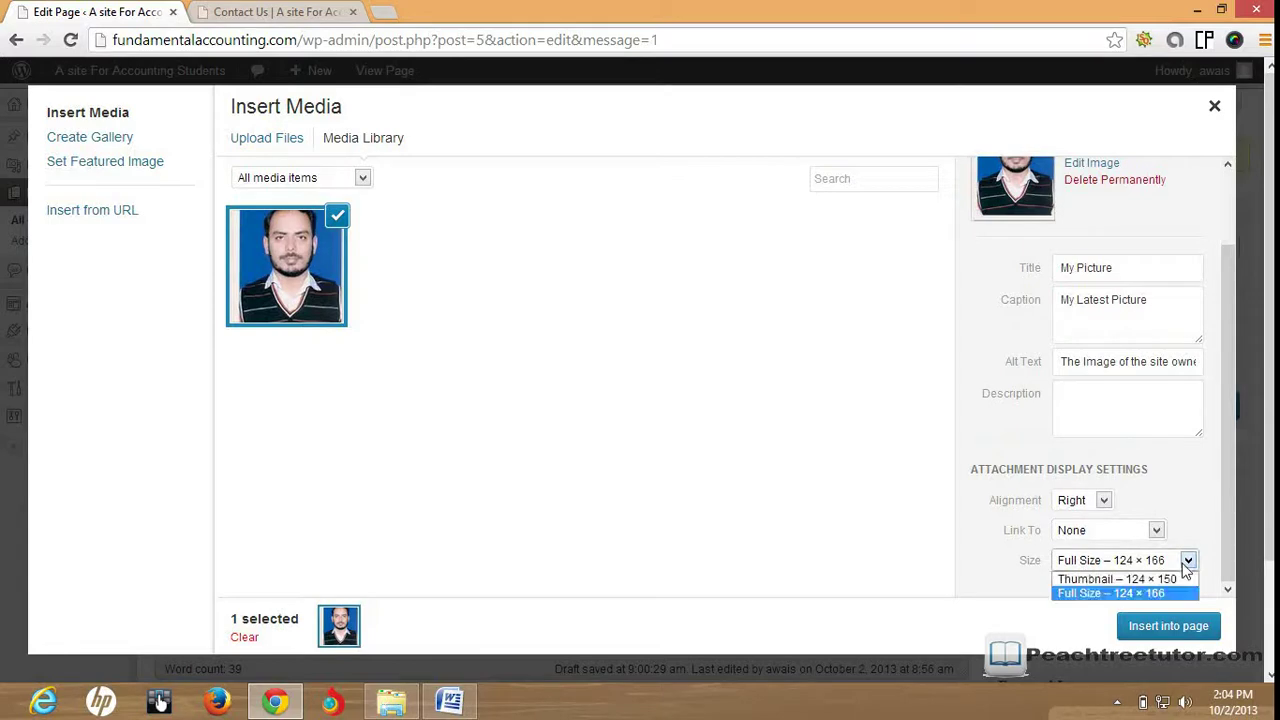
pyautogui.click(1130, 595)
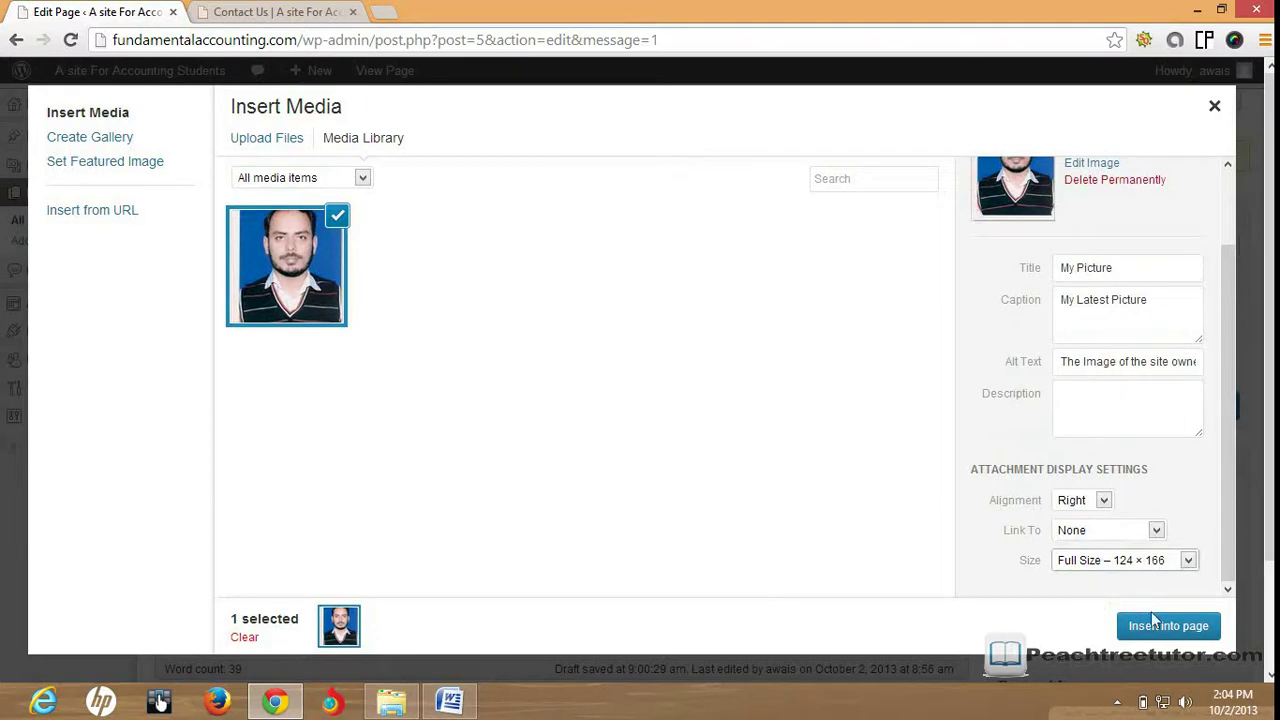
pyautogui.click(1153, 628)
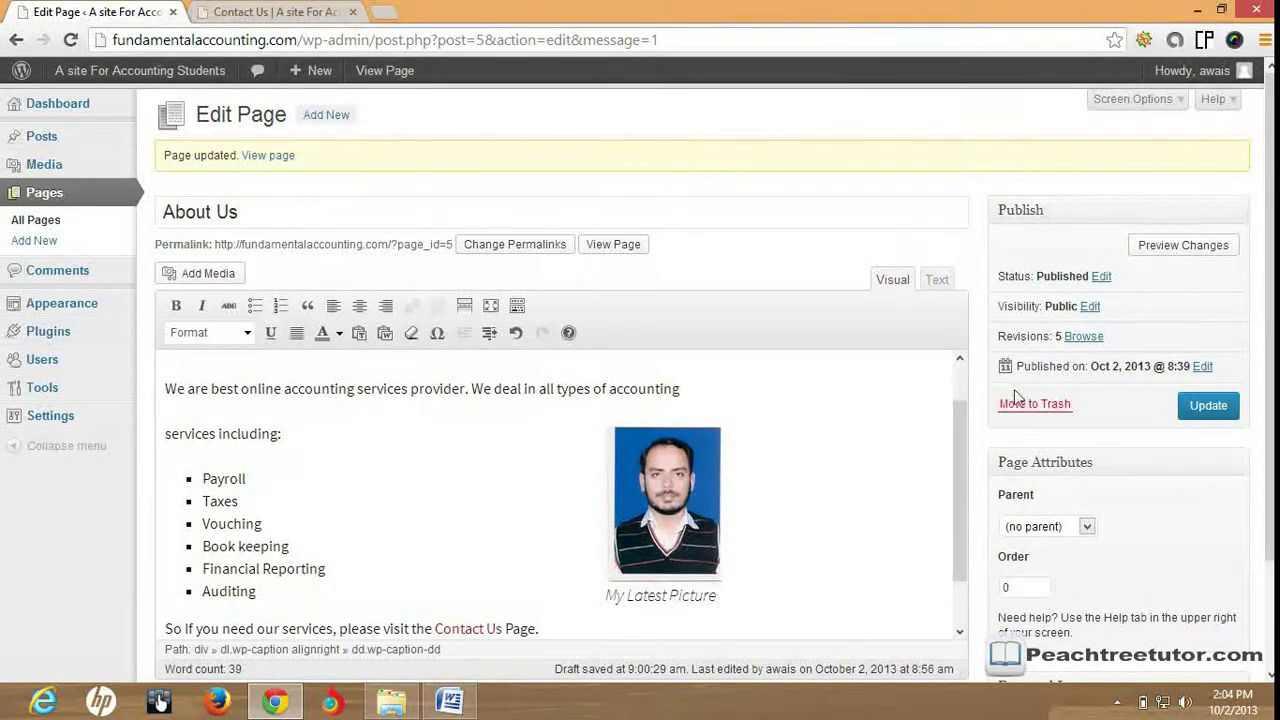
# Step: Update the page and check the photo on the live site's About Us page
pyautogui.click(1205, 418)
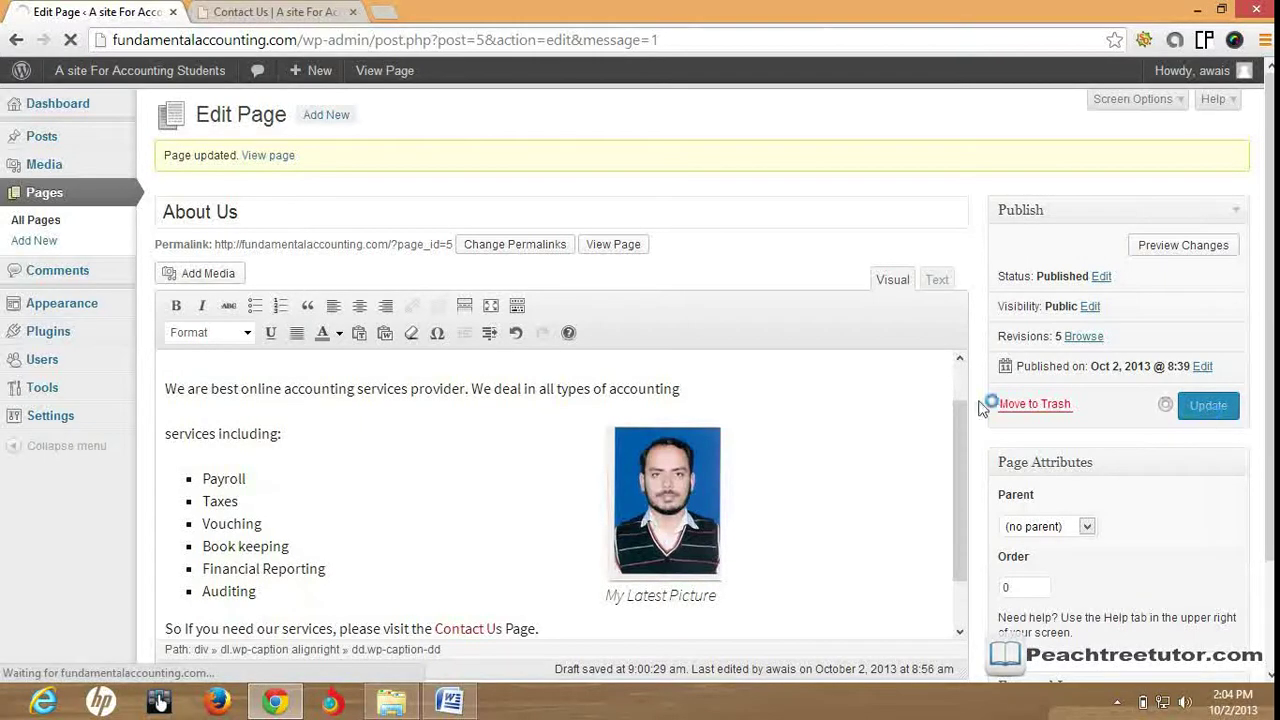
pyautogui.click(250, 11)
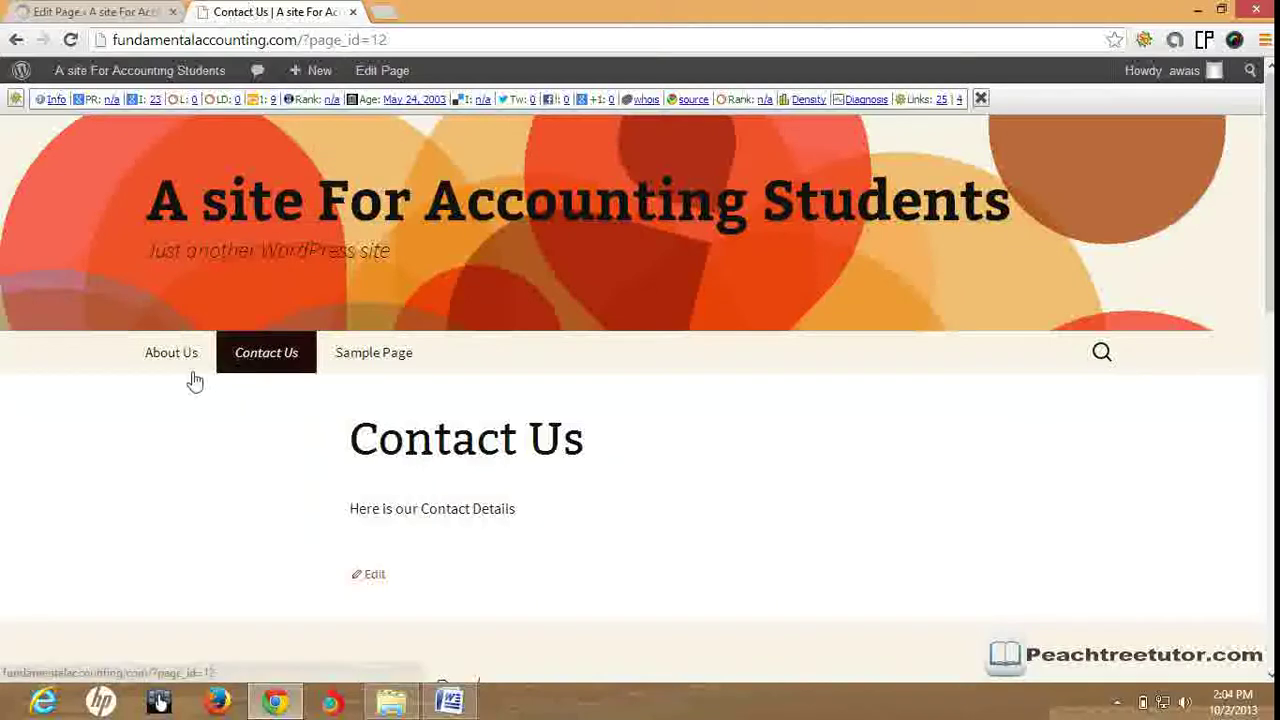
pyautogui.click(155, 368)
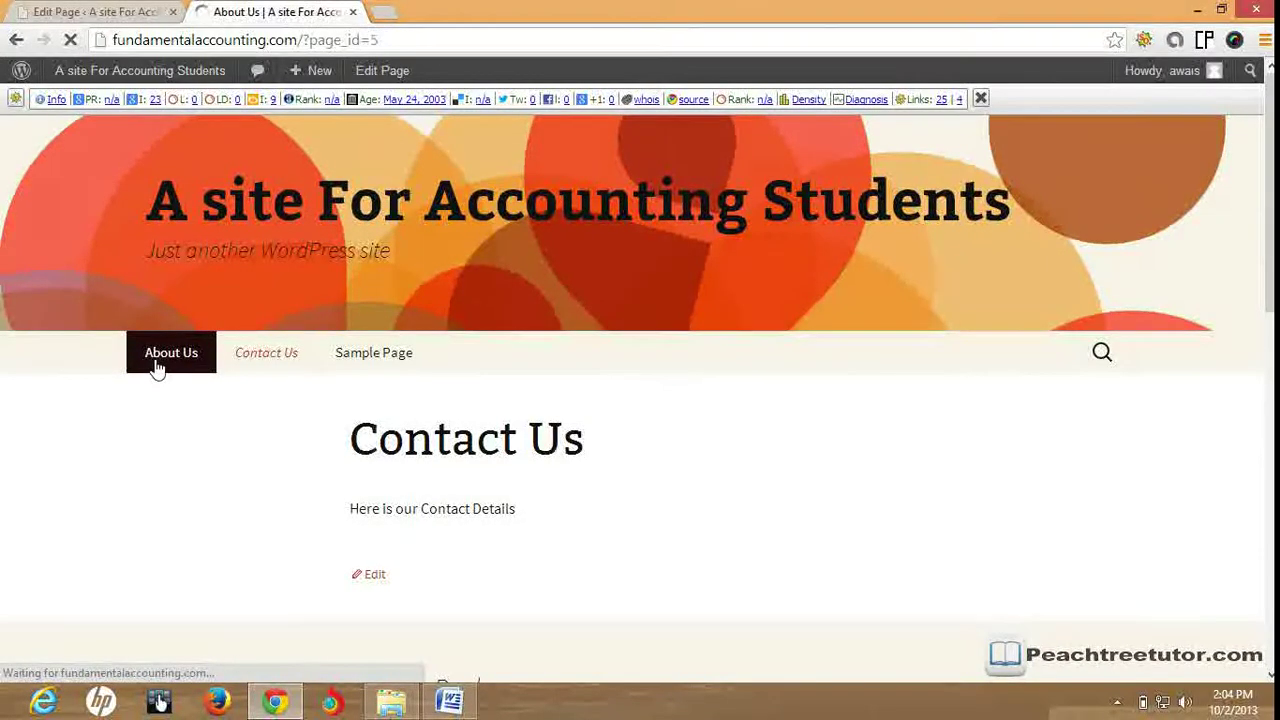
pyautogui.scroll(-3, 549, 557)
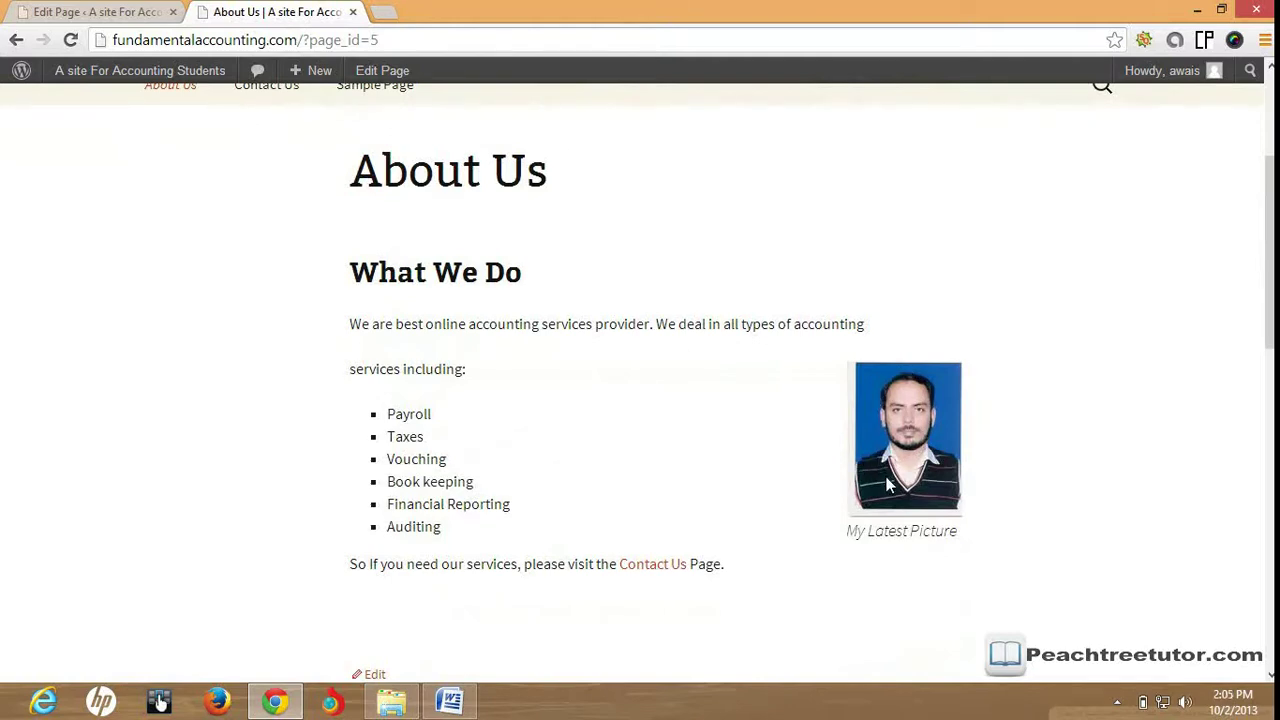
pyautogui.scroll(-1, 887, 485)
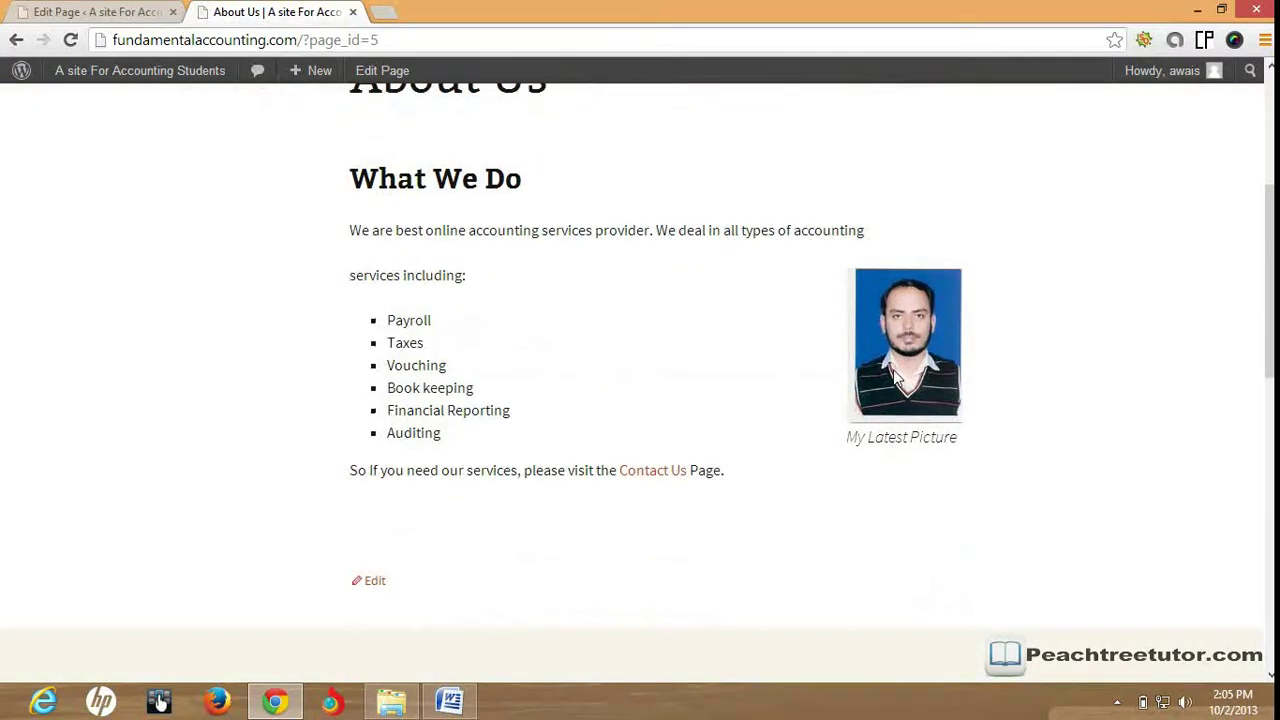